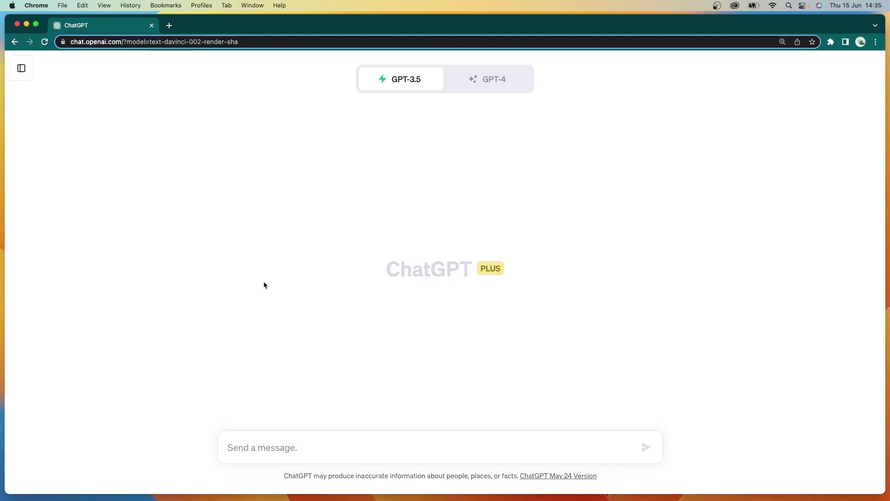
Step: Switch the new chat to the GPT-4 model in Plugins mode
{"action": "mouse_move", "coordinate": [488, 79]}
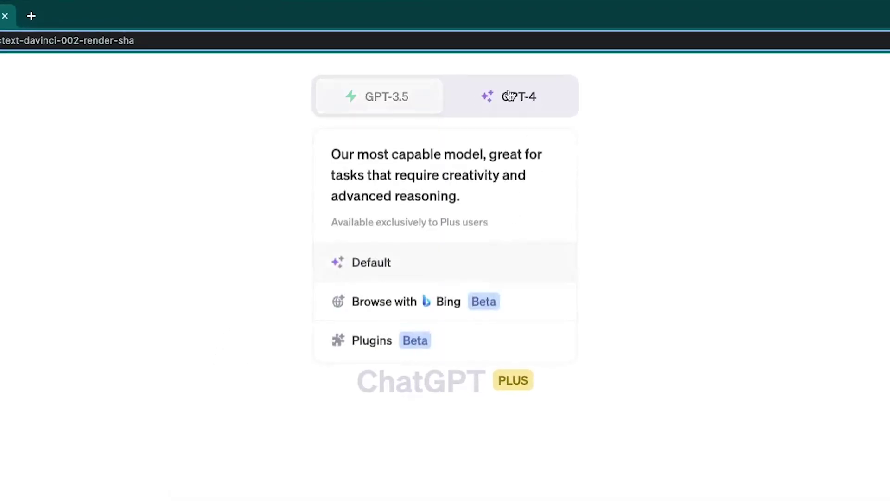
{"action": "left_click", "coordinate": [510, 96]}
{"action": "left_click", "coordinate": [442, 332]}
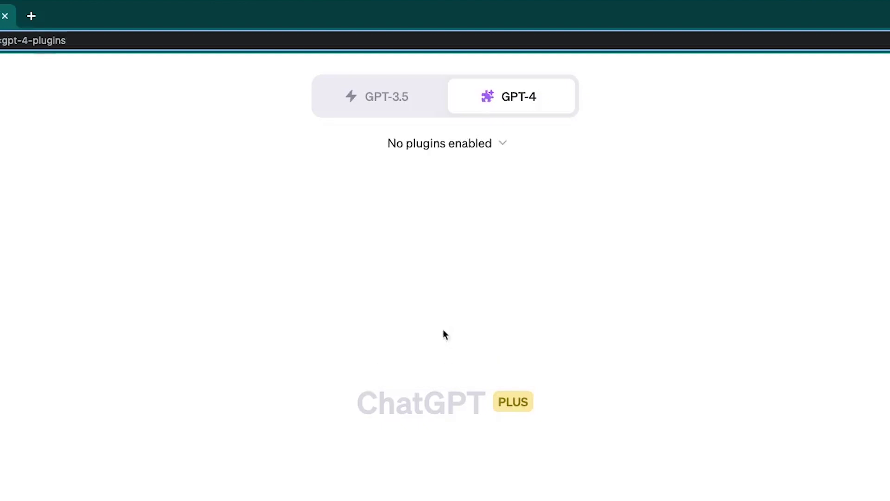
Step: Install the Noteable plugin from the plugin store and proceed through the Noteable login
{"action": "left_click", "coordinate": [464, 143]}
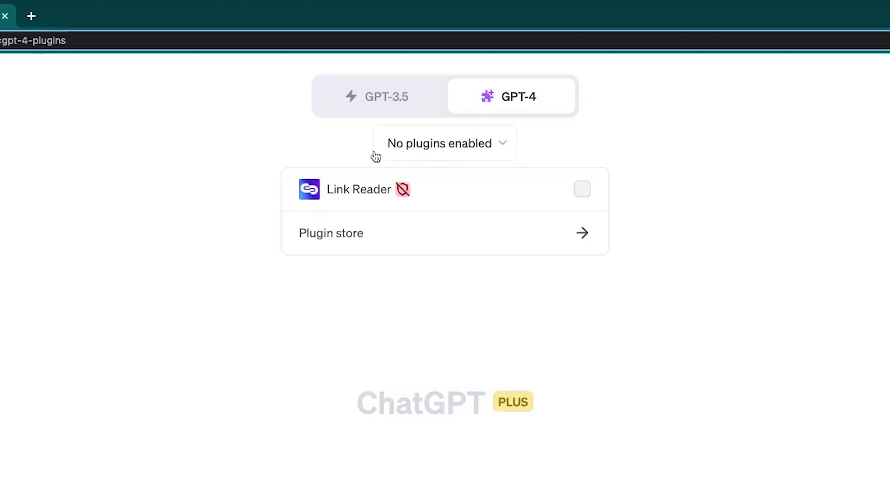
{"action": "left_click", "coordinate": [445, 235]}
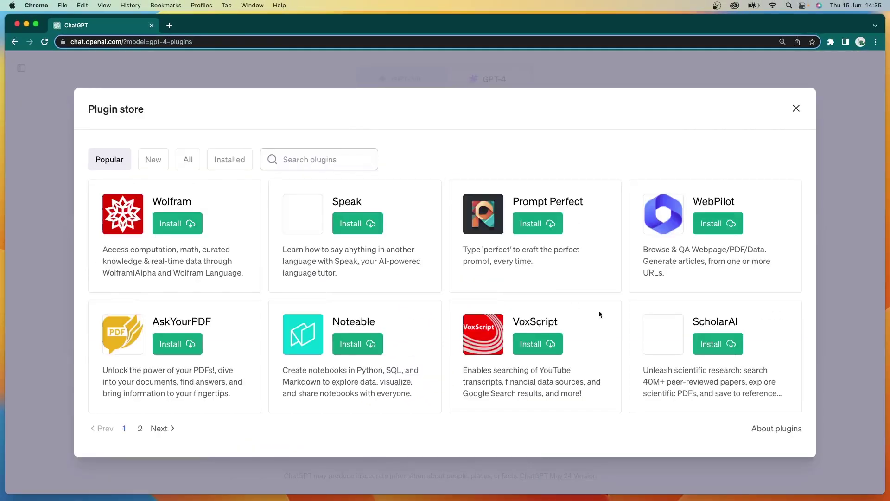
{"action": "left_click", "coordinate": [353, 354]}
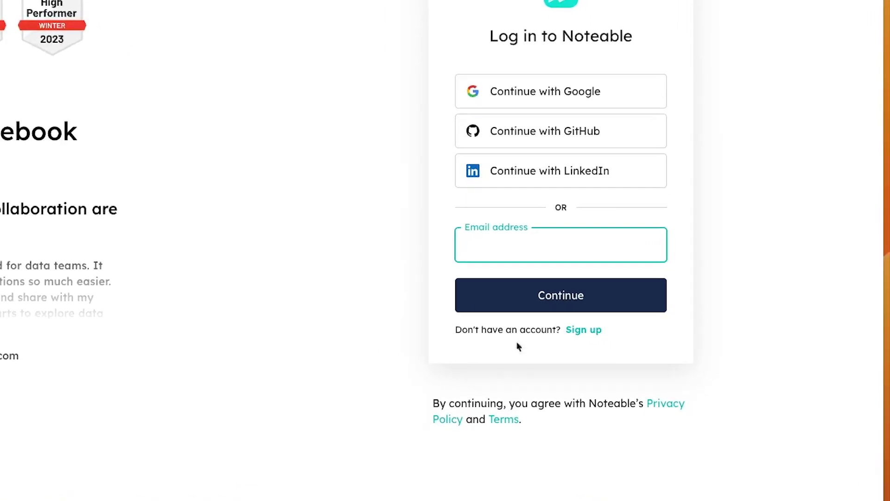
{"action": "left_click", "coordinate": [535, 315]}
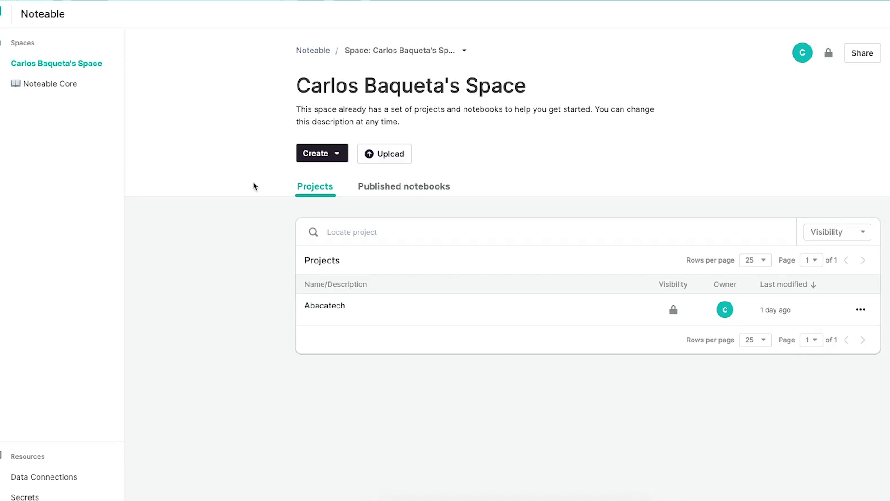
Step: Create a project named "Analise de Dados (Plugin)" in the personal Noteable space
{"action": "left_click", "coordinate": [337, 152]}
{"action": "left_click", "coordinate": [333, 234]}
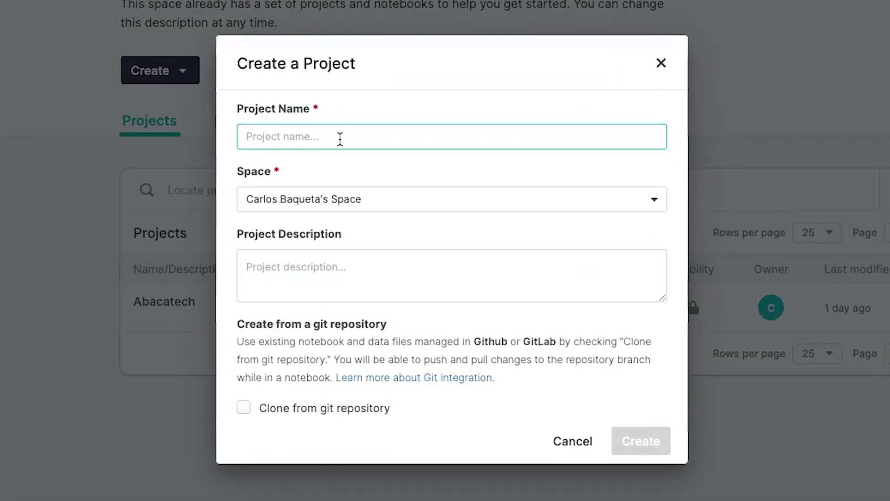
{"action": "type", "text": "Analise de Dados (Plugin)"}
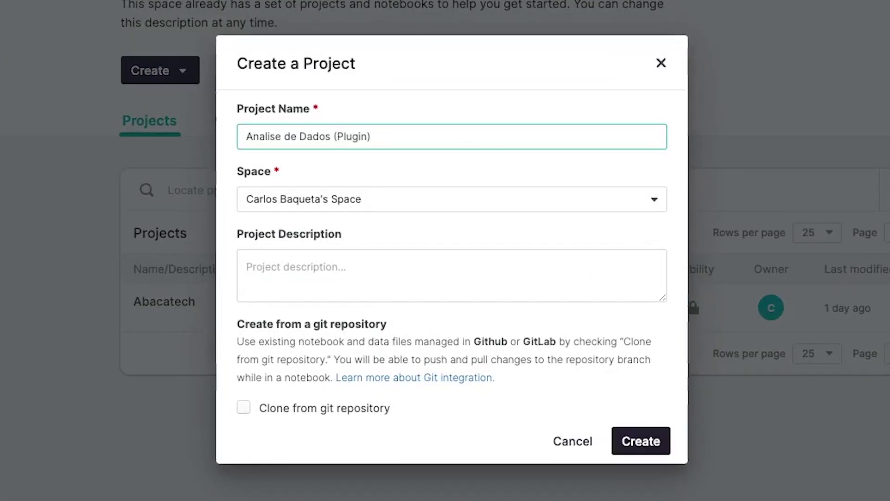
{"action": "left_click", "coordinate": [632, 449]}
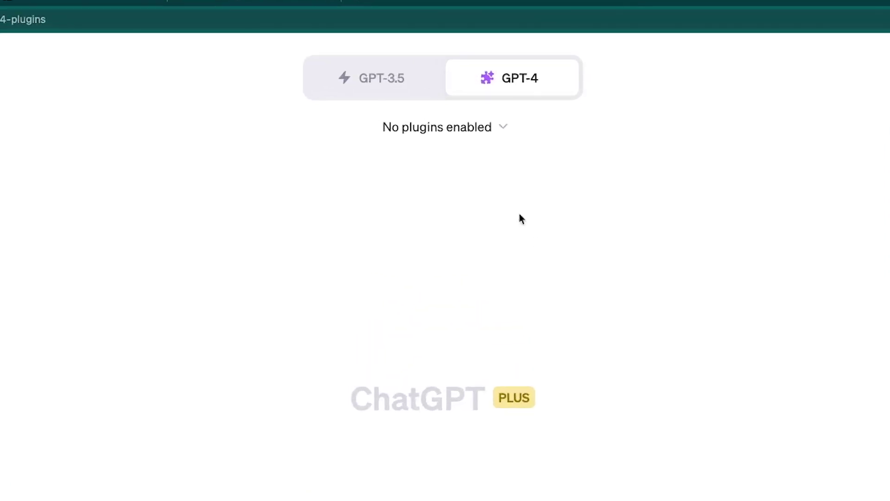
Step: Enable the Noteable plugin for the new GPT-4 chat in ChatGPT
{"action": "left_click", "coordinate": [497, 139]}
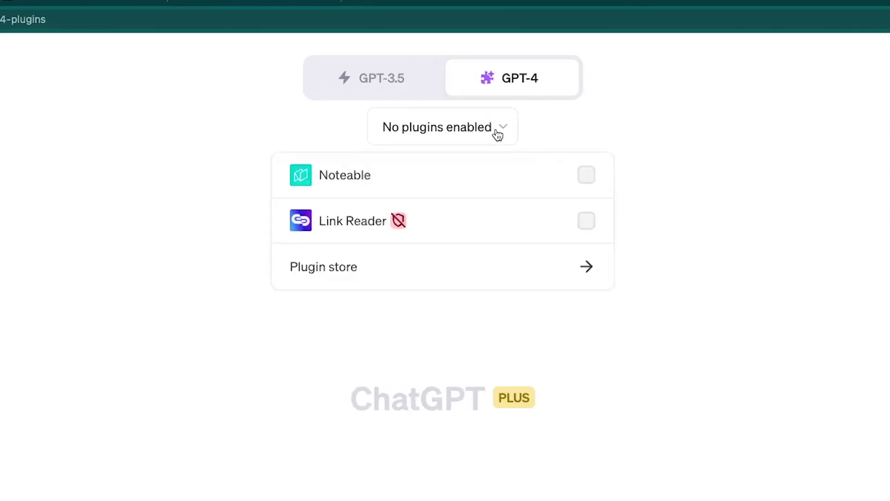
{"action": "left_click", "coordinate": [595, 176]}
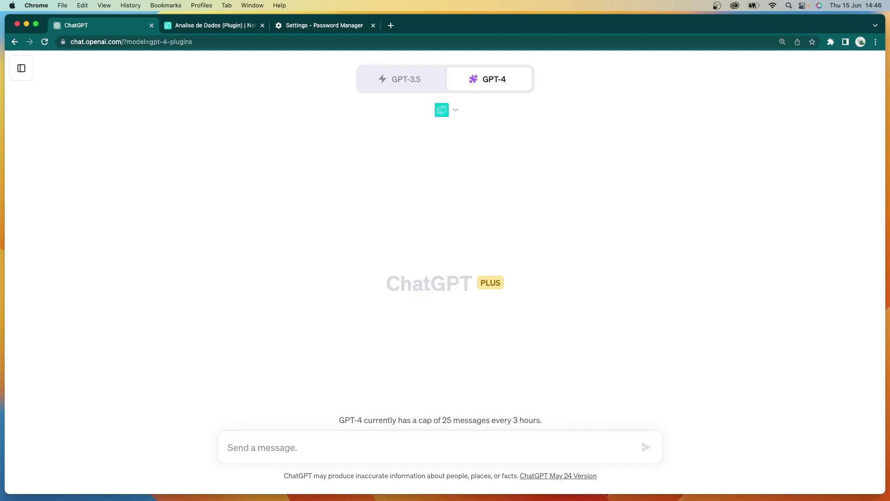
Step: Send "Durante esse chat use esse projeto <url_projeto> pra interagir com o plugin Noteable, combinado?", replacing the placeholder with the Noteable project's copied URL
{"action": "type", "text": "Durante esse chat use esse projeto <url_projeto> pra interagir com o plugin Noteable, combinado?"}
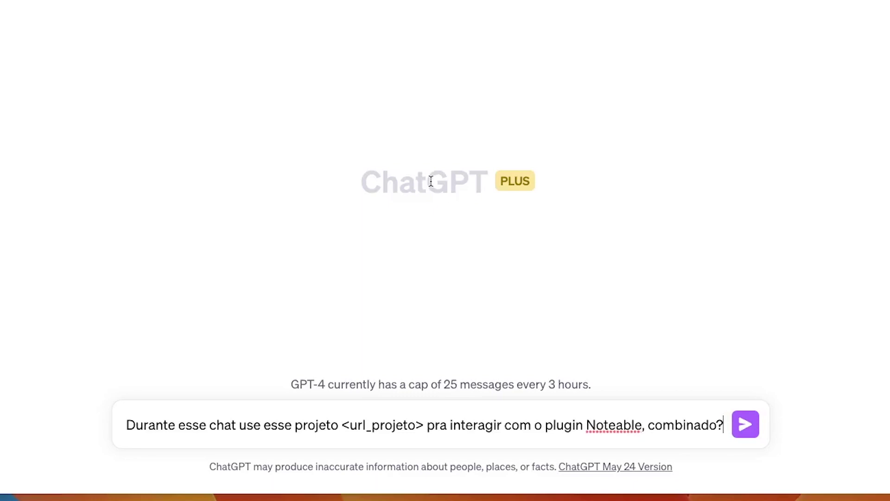
{"action": "left_click", "coordinate": [216, 21]}
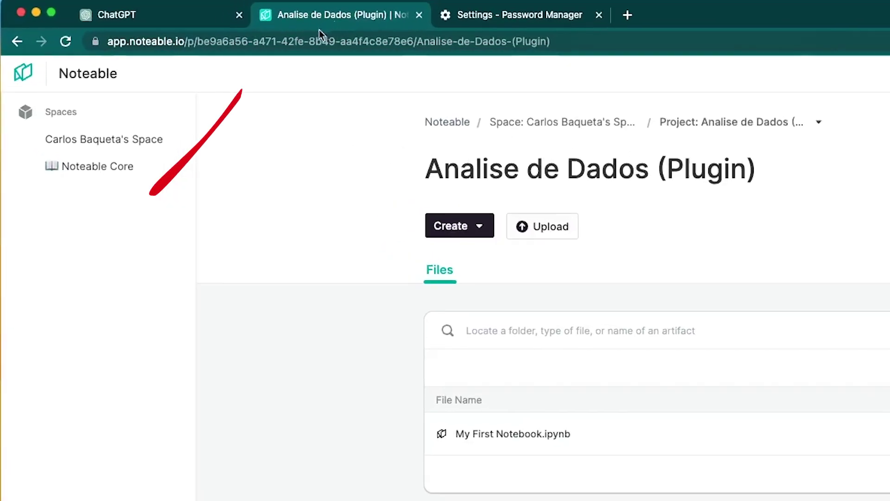
{"action": "left_click", "coordinate": [274, 42]}
{"action": "key", "text": "super+c"}
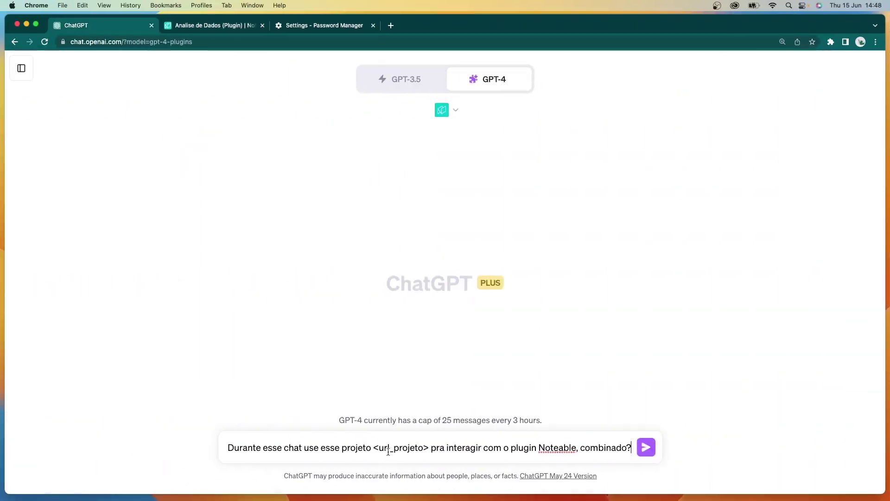
{"action": "double_click", "coordinate": [390, 448]}
{"action": "key", "text": "BackSpace"}
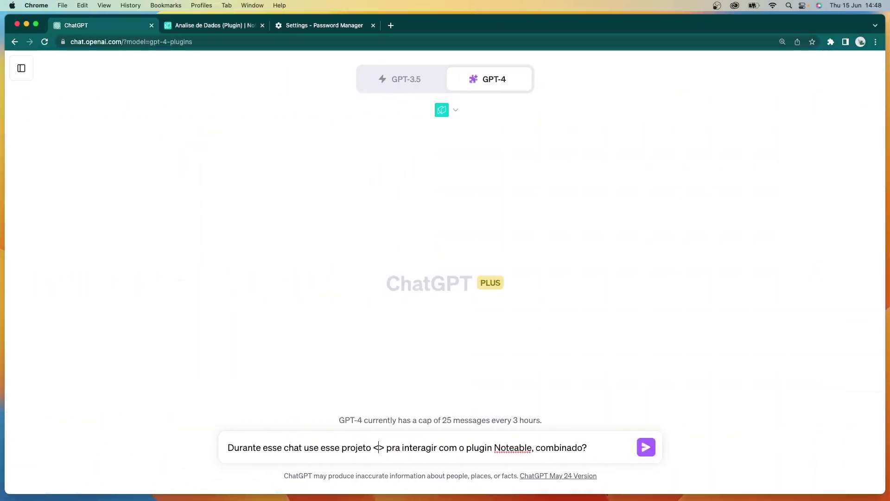
{"action": "key", "text": "Delete"}
{"action": "key", "text": "BackSpace"}
{"action": "key", "text": "super+v"}
{"action": "key", "text": "Return"}
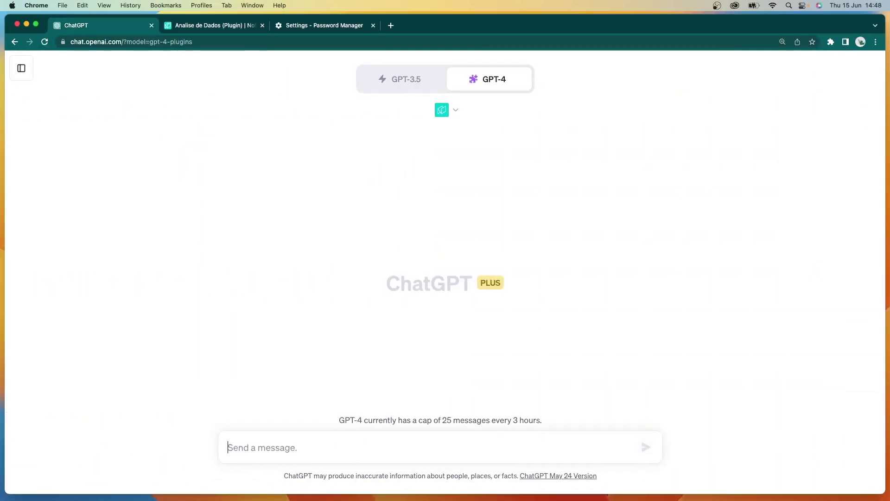
Step: Ask ChatGPT in Portuguese to act as a renowned, fun data scientist using metaphors and choose an unusual dataset to teach correct, effective data analysis
{"action": "left_click_drag", "start_coordinate": [254, 192], "coordinate": [400, 225]}
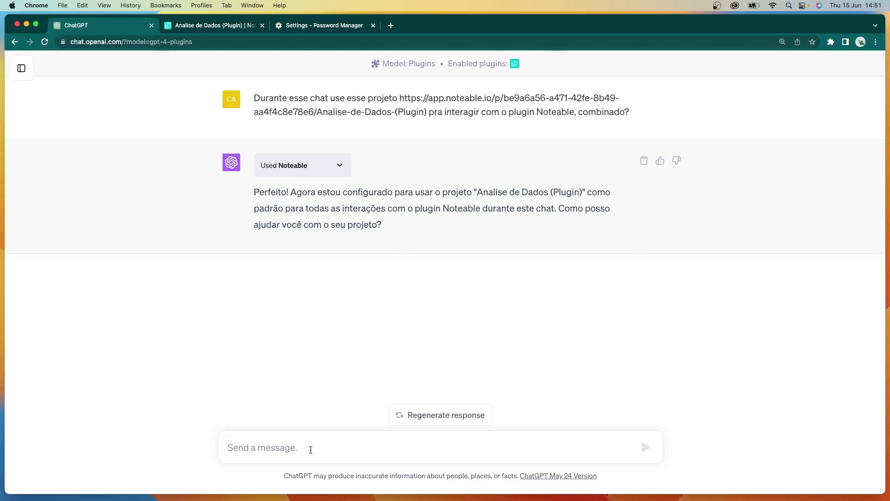
{"action": "type", "text": "Assuma que você é um conceituado cientista de dados que está me ensinando como analisar e visualizar os dados de maneira correta e efetiva. Você gosta muito de fazer metáforas e analogias com exemplos familiares durante suas explicações para facilitar o entendimento e também é muito divertido.  Escolha um conjunto de dados divertido e diferente para me ensinar os principais pontos para se fazer uma análise de dados correta e efetiva."}
{"action": "key", "text": "Return"}
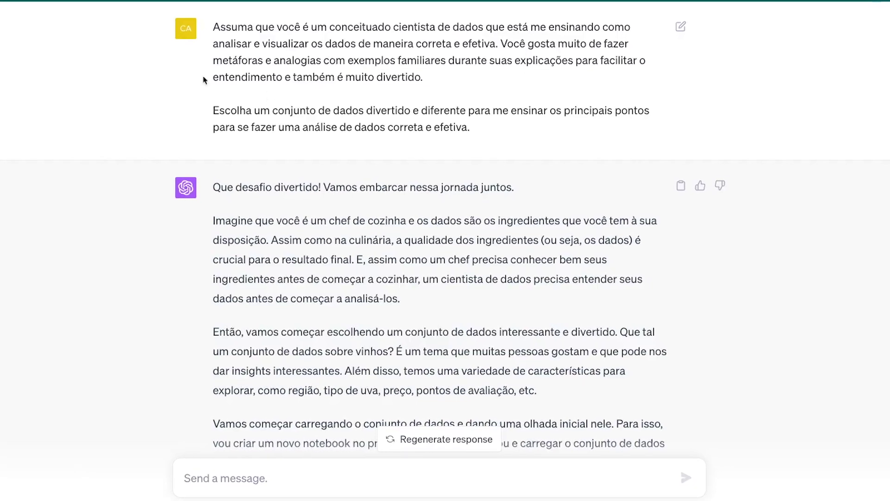
Step: Read through the prompt and ChatGPT's reply, examining the dataset choice, column descriptions and missing-value table
{"action": "left_click_drag", "start_coordinate": [211, 63], "coordinate": [481, 60]}
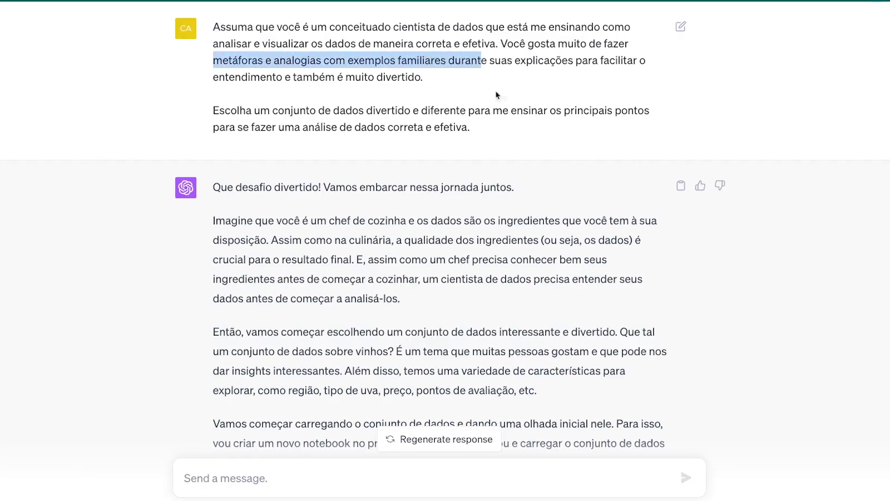
{"action": "scroll", "coordinate": [714, 284], "scroll_direction": "down", "scroll_amount": 3}
{"action": "scroll", "coordinate": [713, 286], "scroll_direction": "down", "scroll_amount": 5}
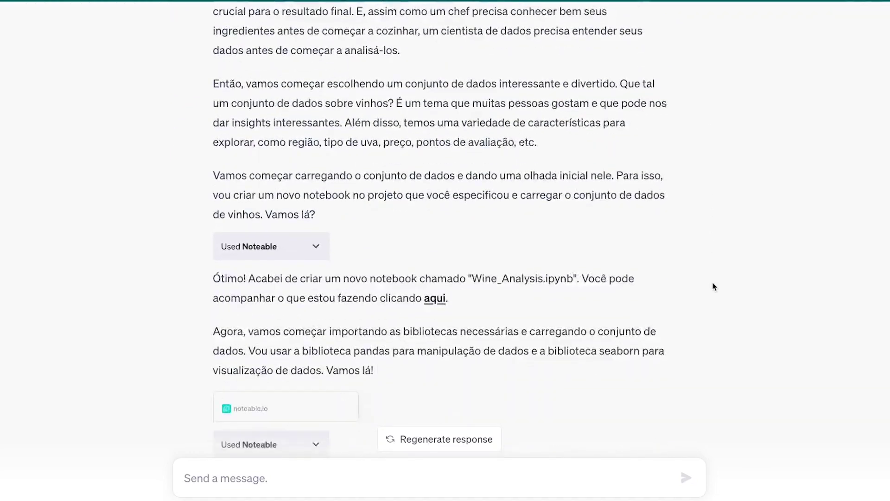
{"action": "scroll", "coordinate": [714, 286], "scroll_direction": "down", "scroll_amount": 5}
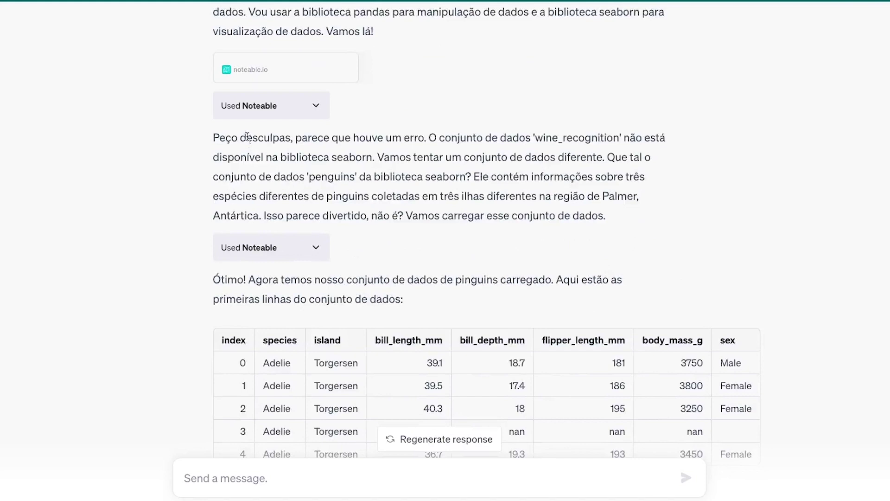
{"action": "scroll", "coordinate": [211, 100], "scroll_direction": "down", "scroll_amount": 4}
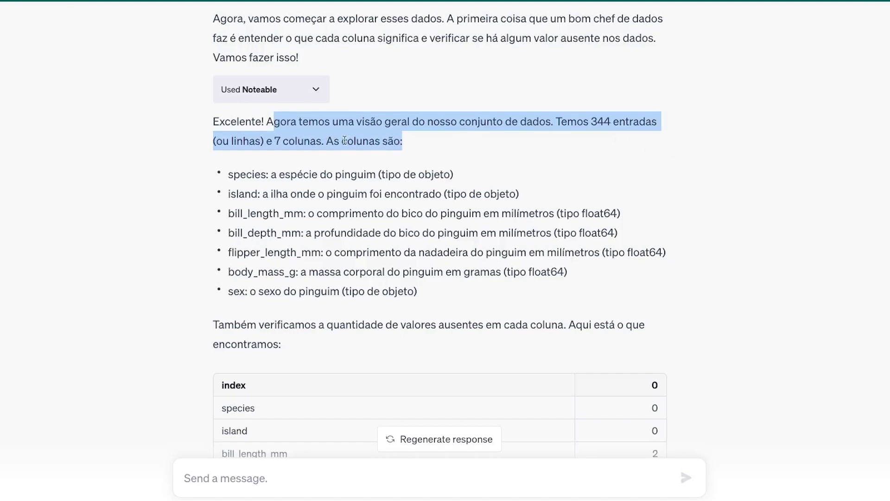
{"action": "left_click", "coordinate": [288, 140]}
{"action": "scroll", "coordinate": [400, 136], "scroll_direction": "down", "scroll_amount": 1}
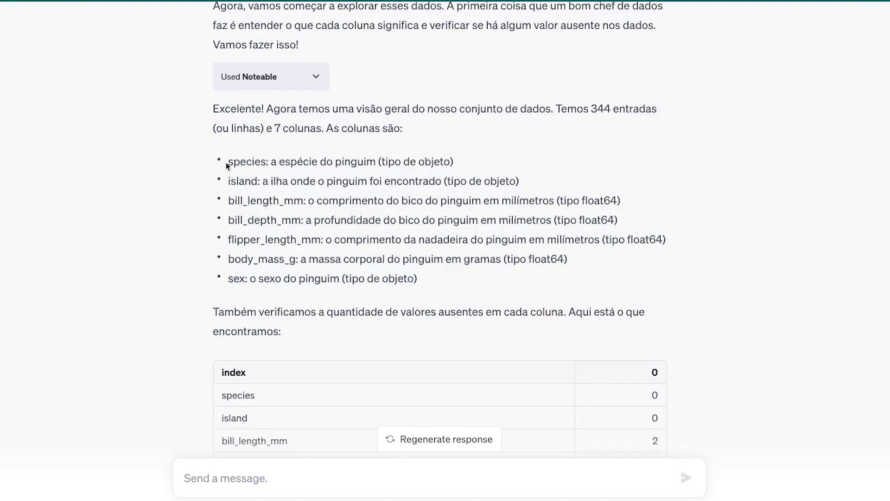
{"action": "left_click_drag", "start_coordinate": [224, 162], "coordinate": [423, 282]}
{"action": "scroll", "coordinate": [653, 305], "scroll_direction": "down", "scroll_amount": 3}
{"action": "left_click_drag", "start_coordinate": [213, 156], "coordinate": [310, 182]}
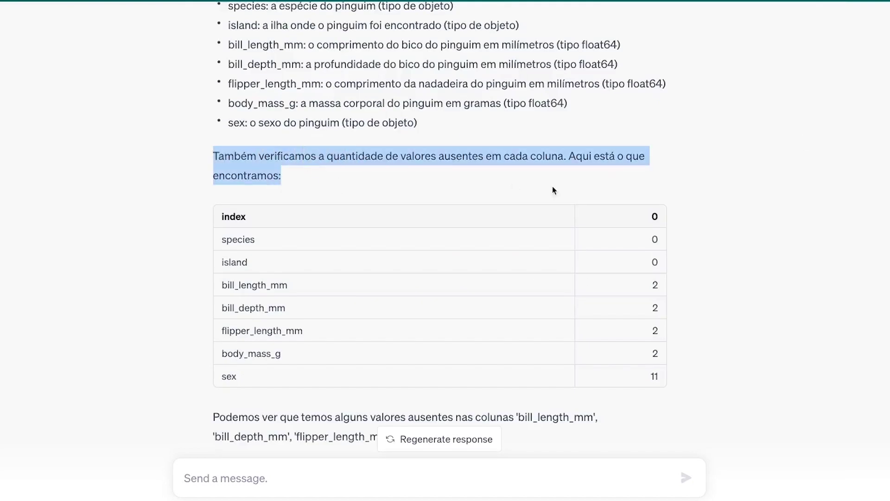
{"action": "scroll", "coordinate": [555, 191], "scroll_direction": "down", "scroll_amount": 2}
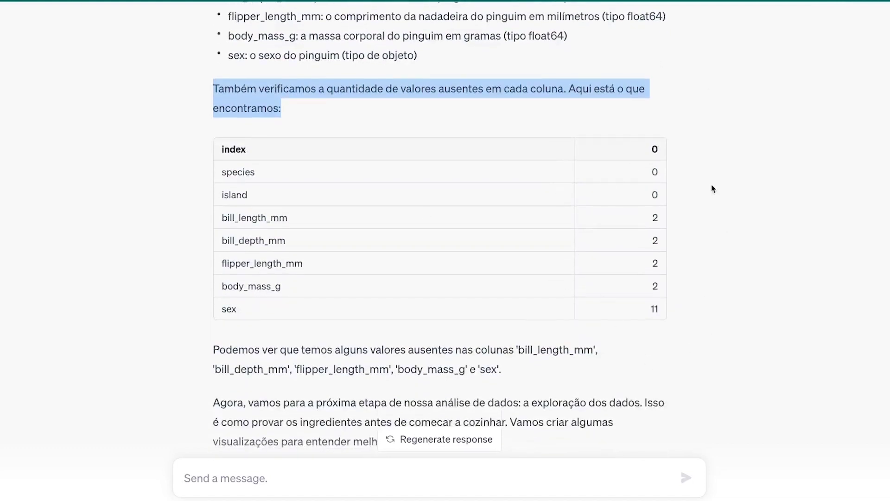
{"action": "left_click", "coordinate": [726, 165]}
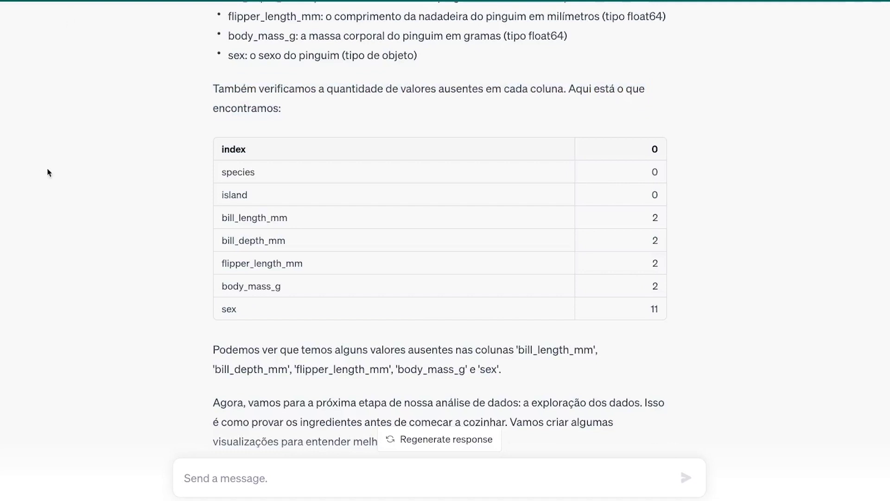
{"action": "scroll", "coordinate": [77, 175], "scroll_direction": "down", "scroll_amount": 2}
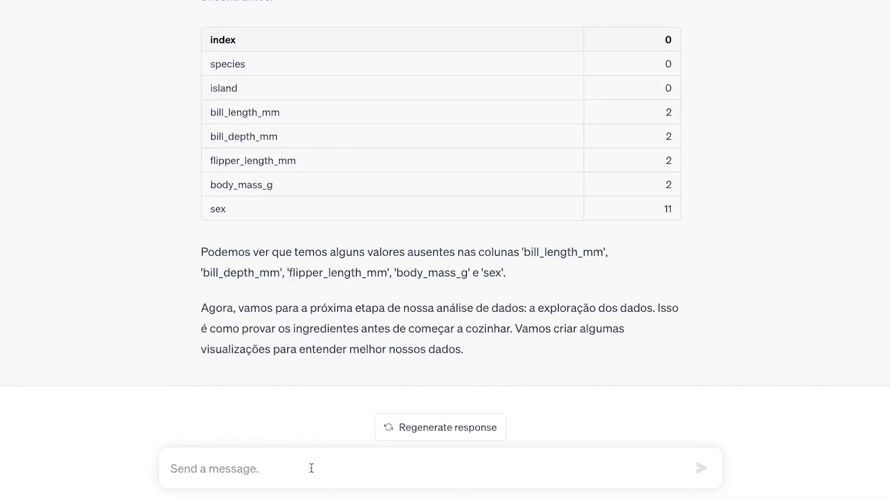
Step: Send the follow-up message "continue sua análise"
{"action": "left_click", "coordinate": [319, 474]}
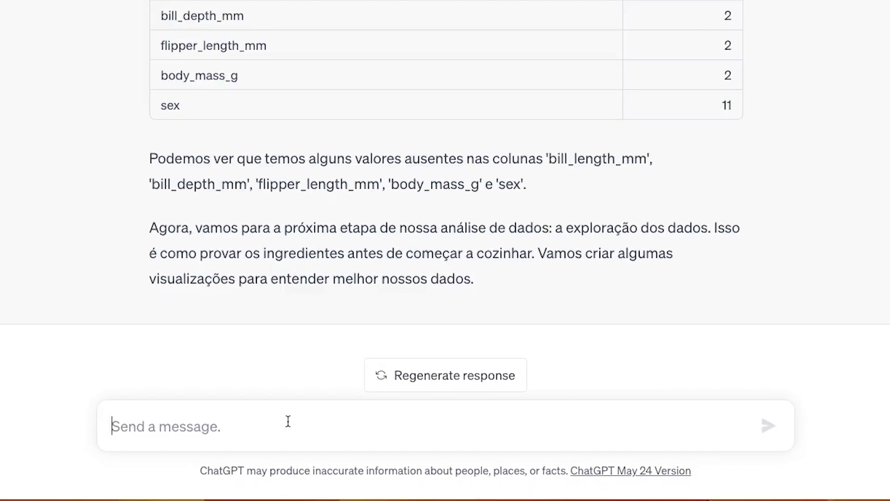
{"action": "type", "text": "continue sua análise"}
{"action": "key", "text": "Return"}
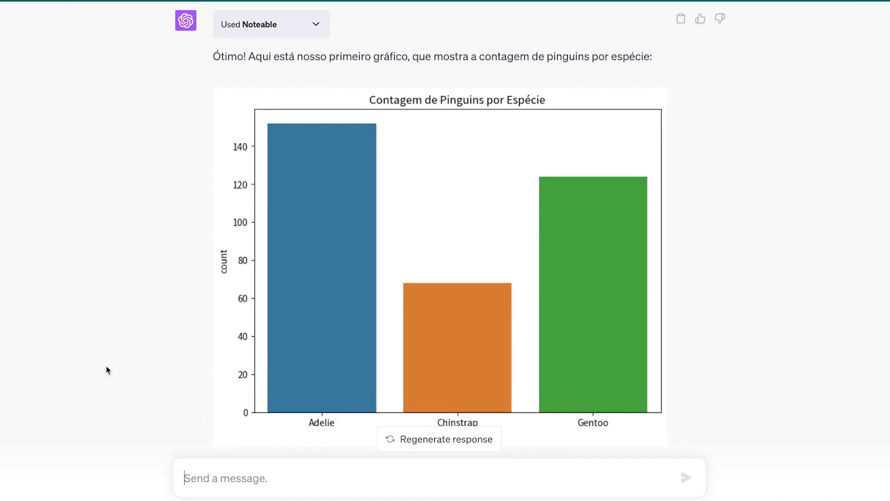
Step: Examine the generated penguin charts and their explanations, from the species count chart and boxplots to the correlation matrix
{"action": "scroll", "coordinate": [107, 370], "scroll_direction": "down", "scroll_amount": 4}
{"action": "scroll", "coordinate": [107, 371], "scroll_direction": "down", "scroll_amount": 2}
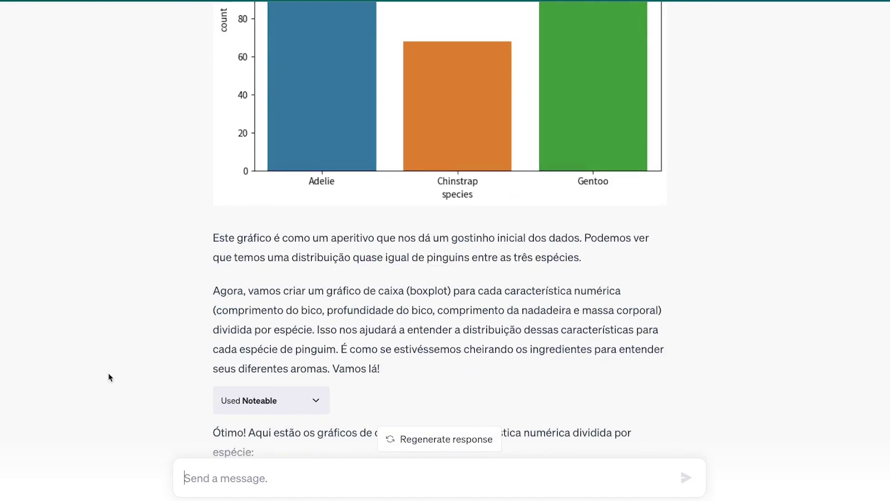
{"action": "scroll", "coordinate": [109, 376], "scroll_direction": "up", "scroll_amount": 3}
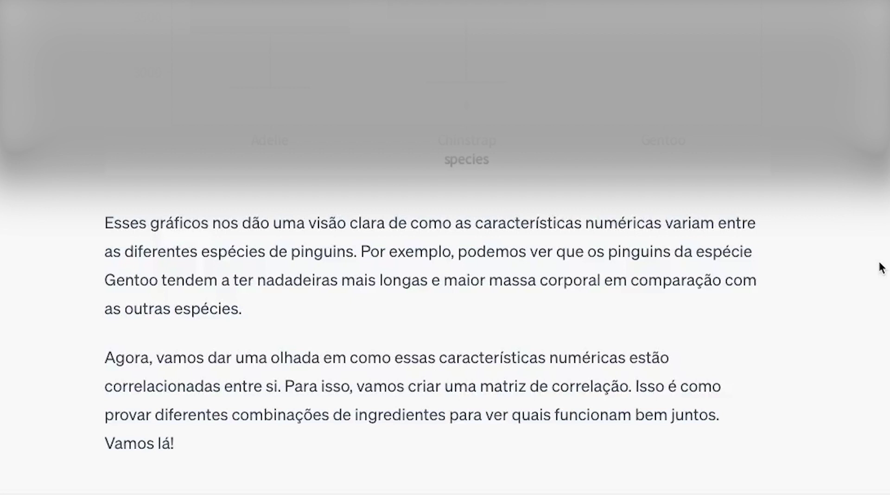
{"action": "scroll", "coordinate": [867, 283], "scroll_direction": "down", "scroll_amount": 1}
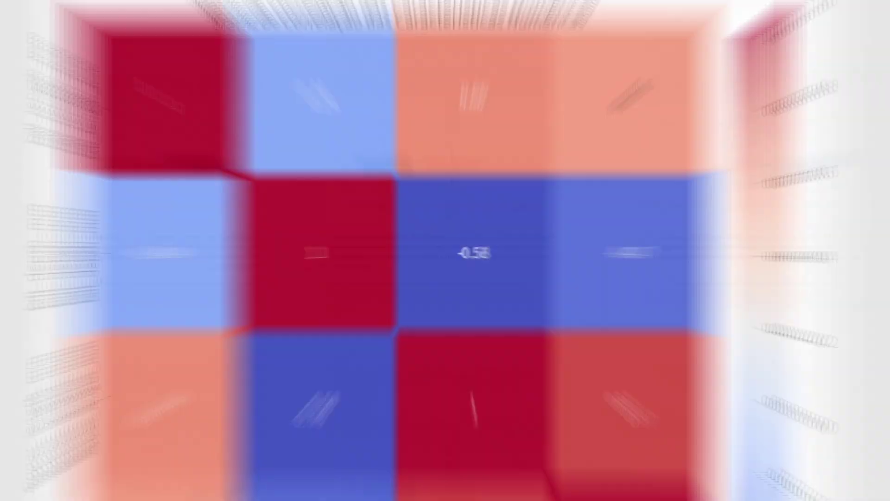
{"action": "scroll", "coordinate": [699, 361], "scroll_direction": "down", "scroll_amount": 3}
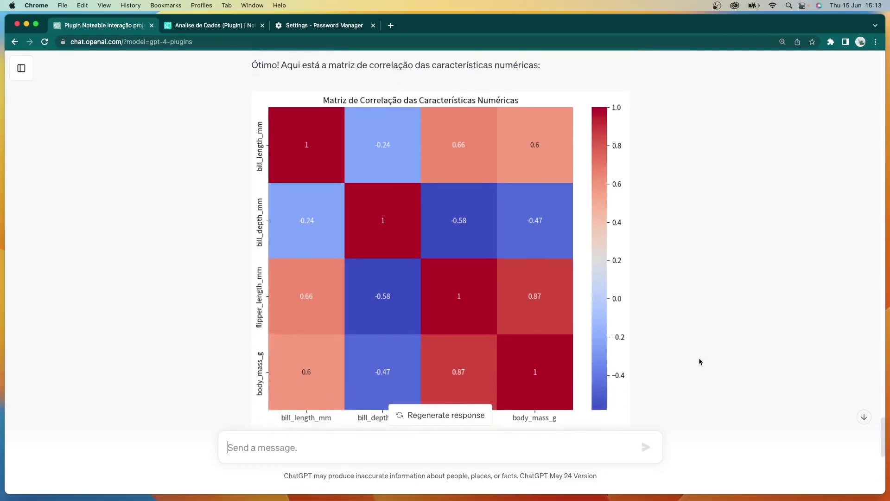
{"action": "scroll", "coordinate": [699, 359], "scroll_direction": "down", "scroll_amount": 2}
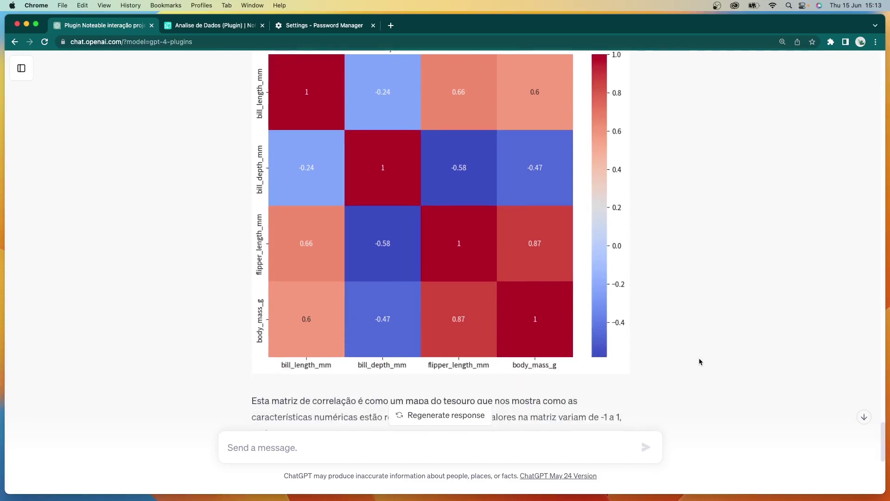
{"action": "scroll", "coordinate": [698, 358], "scroll_direction": "down", "scroll_amount": 1}
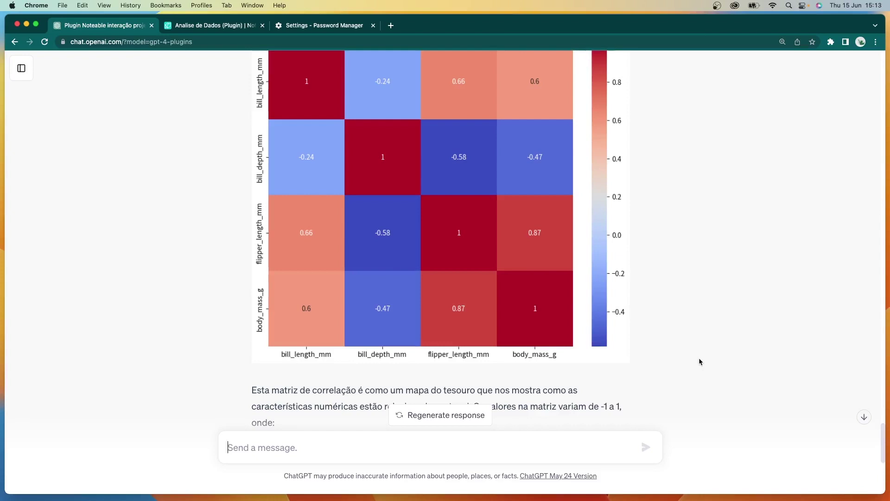
Step: Read the correlation matrix explanation and the penguin analysis conclusions, highlighting the paragraph that correlation does not imply causation
{"action": "scroll", "coordinate": [699, 358], "scroll_direction": "down", "scroll_amount": 2}
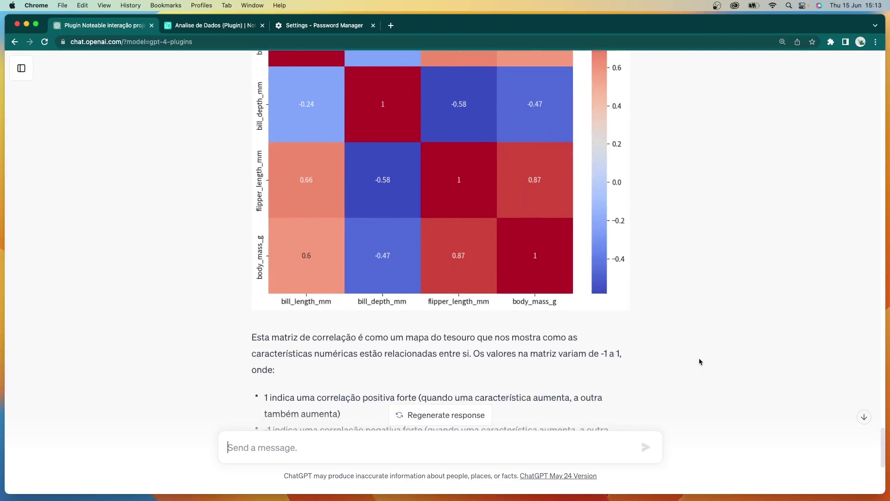
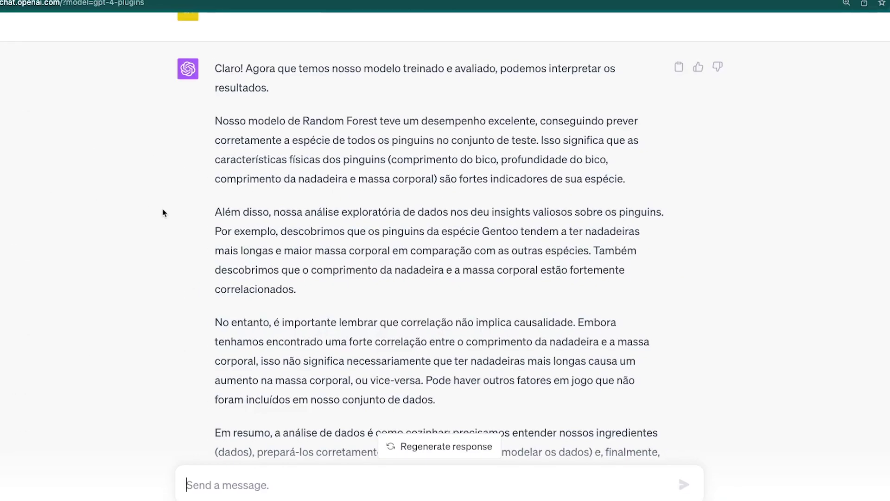
{"action": "scroll", "coordinate": [162, 213], "scroll_direction": "down", "scroll_amount": 3}
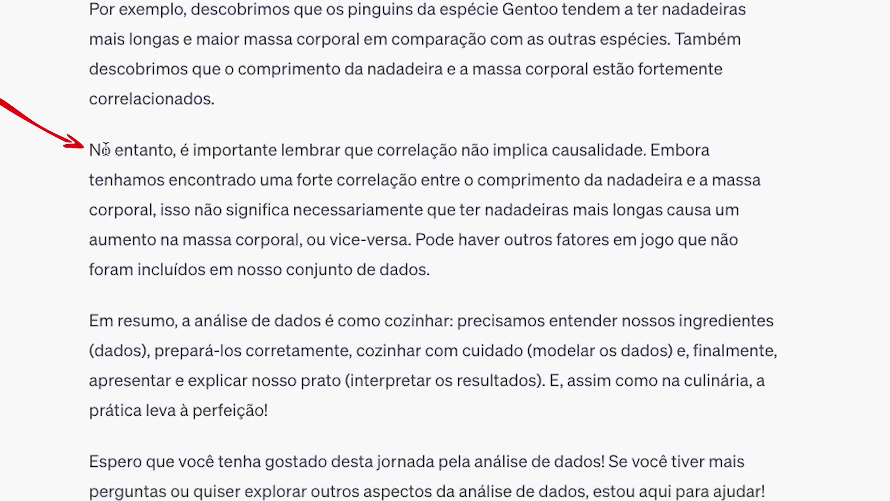
{"action": "left_click_drag", "start_coordinate": [179, 149], "coordinate": [721, 158]}
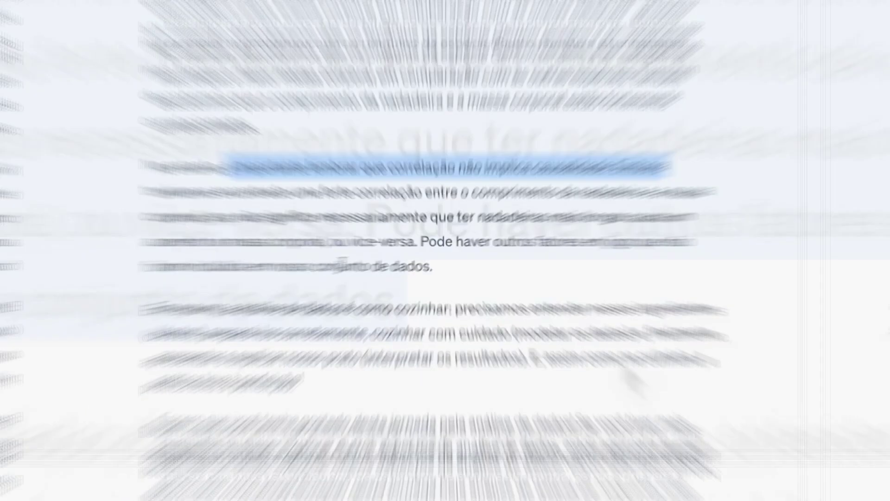
{"action": "triple_click", "coordinate": [319, 266]}
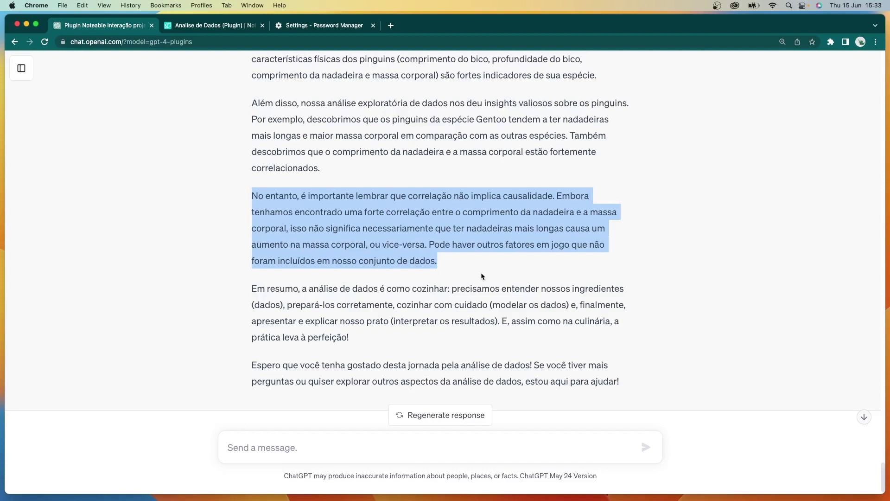
{"action": "left_click", "coordinate": [480, 276]}
{"action": "scroll", "coordinate": [480, 276], "scroll_direction": "down", "scroll_amount": 1}
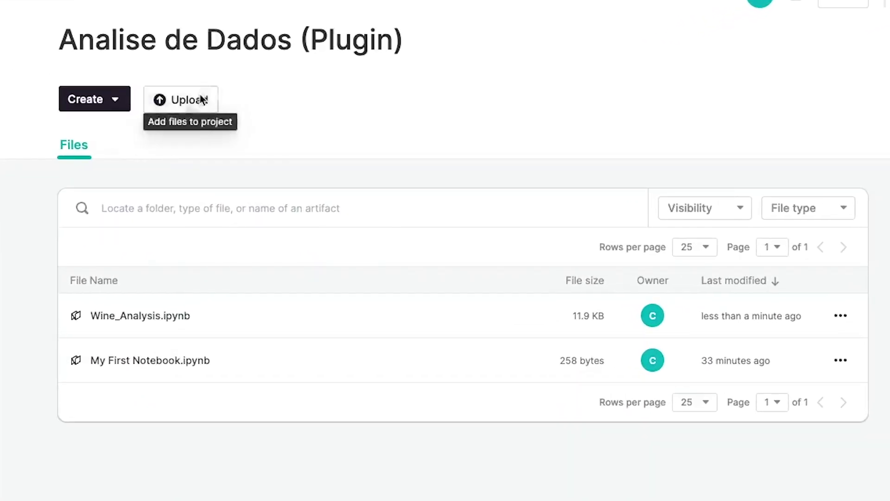
Step: Upload movies.csv to the Noteable project "Analise de Dados (Plugin)" and hide the import dialog
{"action": "left_click", "coordinate": [198, 98]}
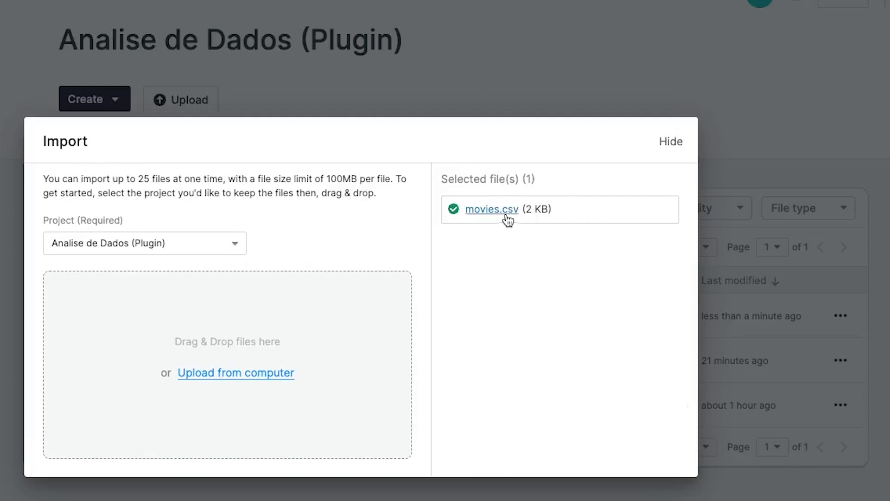
{"action": "left_click", "coordinate": [671, 143]}
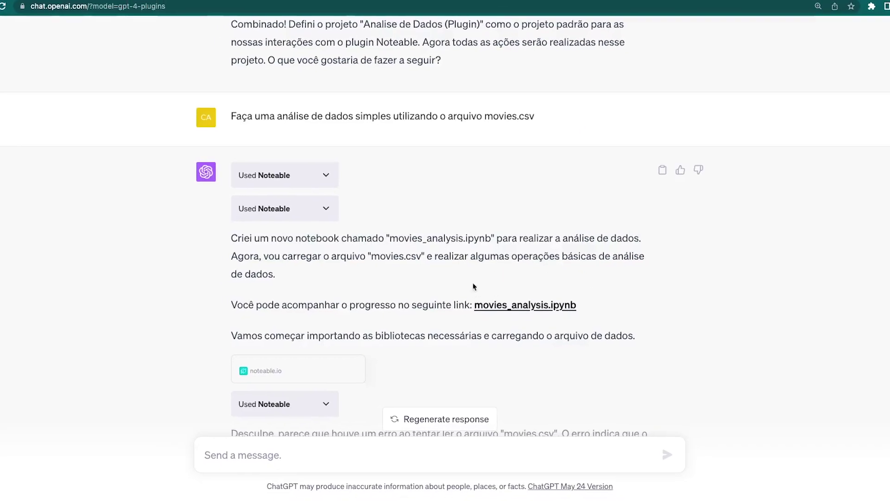
Step: Open the movies_analysis.ipynb notebook from ChatGPT's reply and review the loaded movies table and the code cells beneath it
{"action": "left_click", "coordinate": [551, 305]}
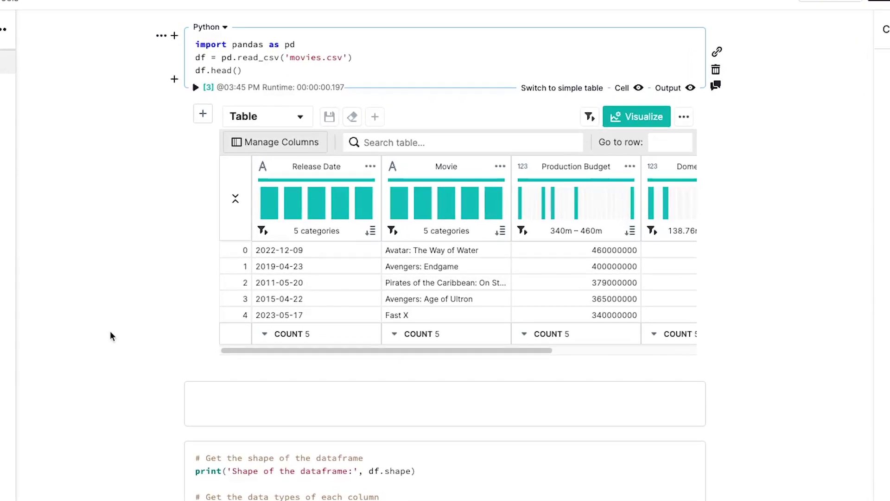
{"action": "scroll", "coordinate": [112, 341], "scroll_direction": "down", "scroll_amount": 3}
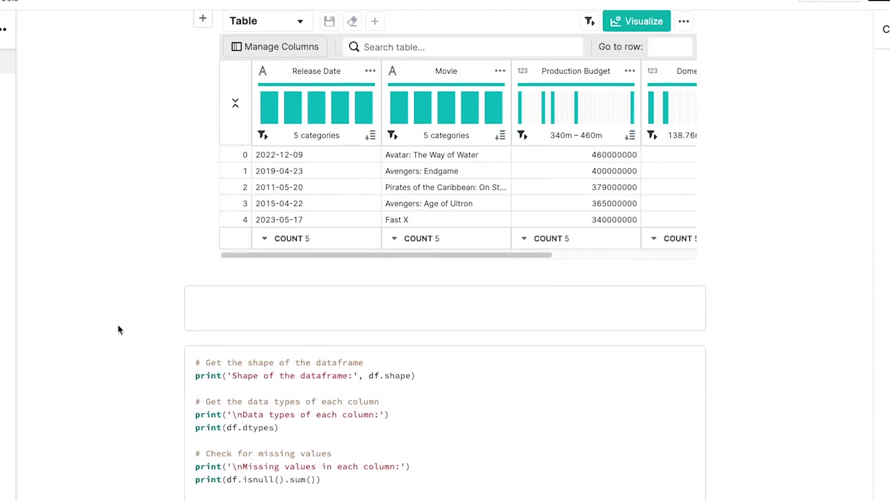
{"action": "scroll", "coordinate": [39, 68], "scroll_direction": "up", "scroll_amount": 2}
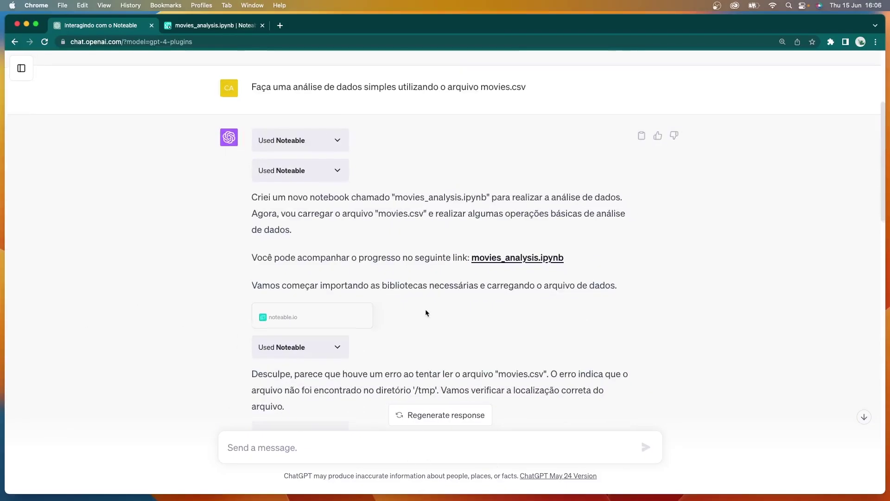
Step: Read through ChatGPT's replies on movies.csv, from the file loading problem and suggested code to the column information and descriptive statistics
{"action": "scroll", "coordinate": [426, 313], "scroll_direction": "down", "scroll_amount": 5}
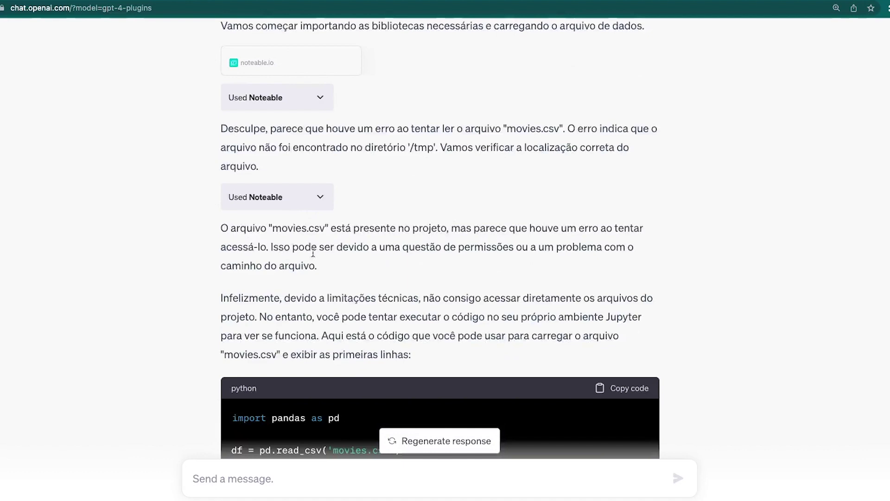
{"action": "scroll", "coordinate": [325, 250], "scroll_direction": "down", "scroll_amount": 5}
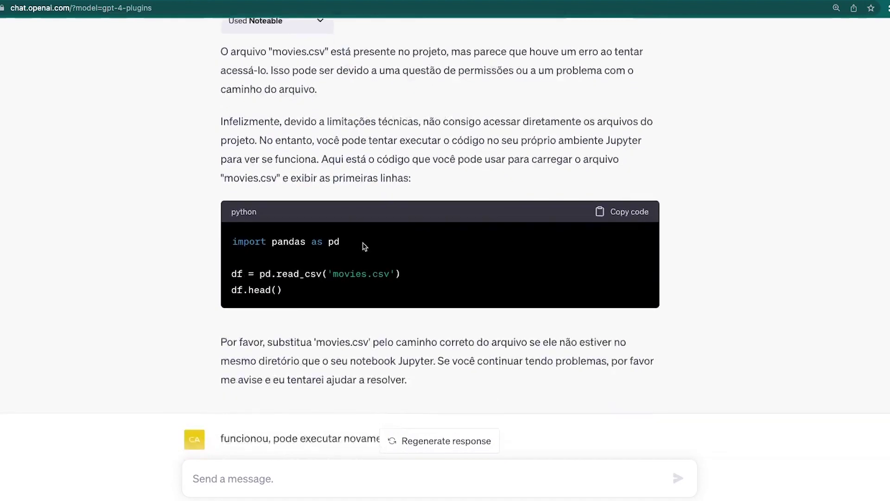
{"action": "scroll", "coordinate": [364, 246], "scroll_direction": "down", "scroll_amount": 10}
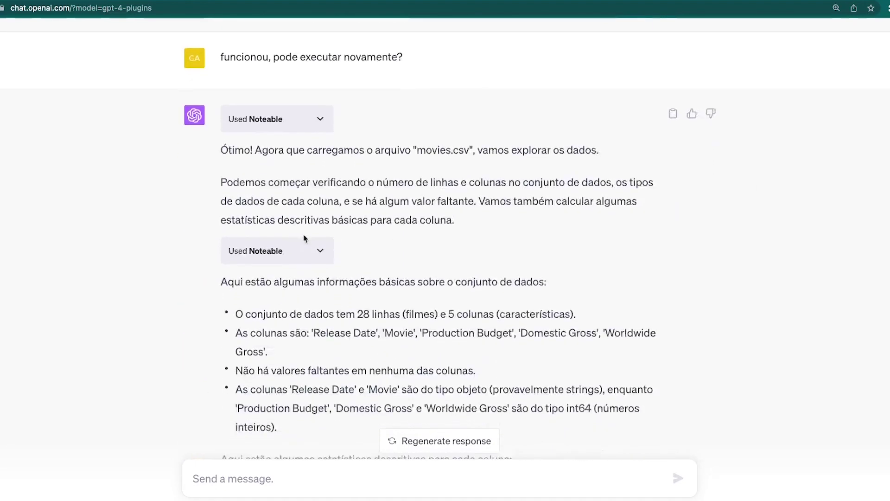
{"action": "scroll", "coordinate": [319, 318], "scroll_direction": "down", "scroll_amount": 2}
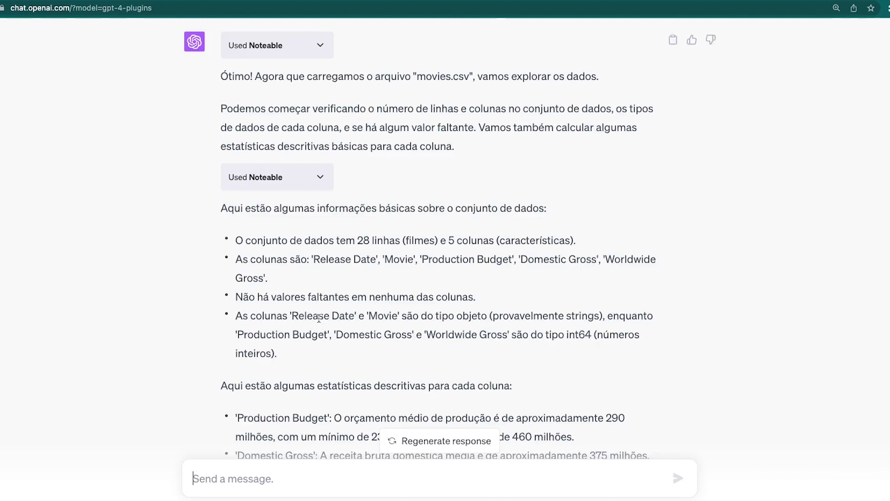
{"action": "scroll", "coordinate": [319, 318], "scroll_direction": "down", "scroll_amount": 3}
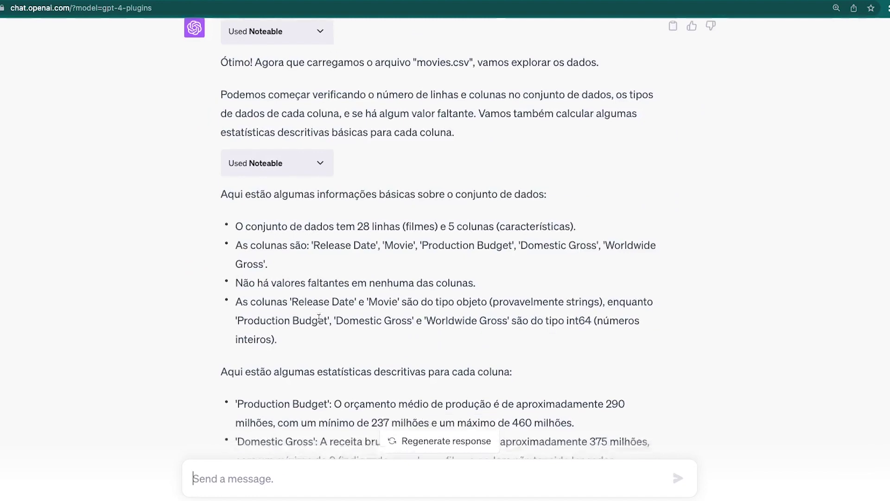
{"action": "scroll", "coordinate": [319, 318], "scroll_direction": "down", "scroll_amount": 3}
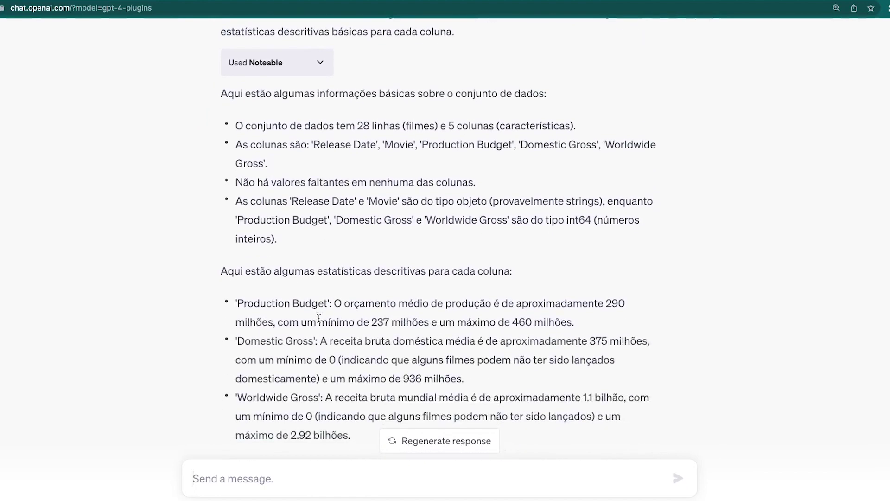
{"action": "scroll", "coordinate": [319, 321], "scroll_direction": "down", "scroll_amount": 6}
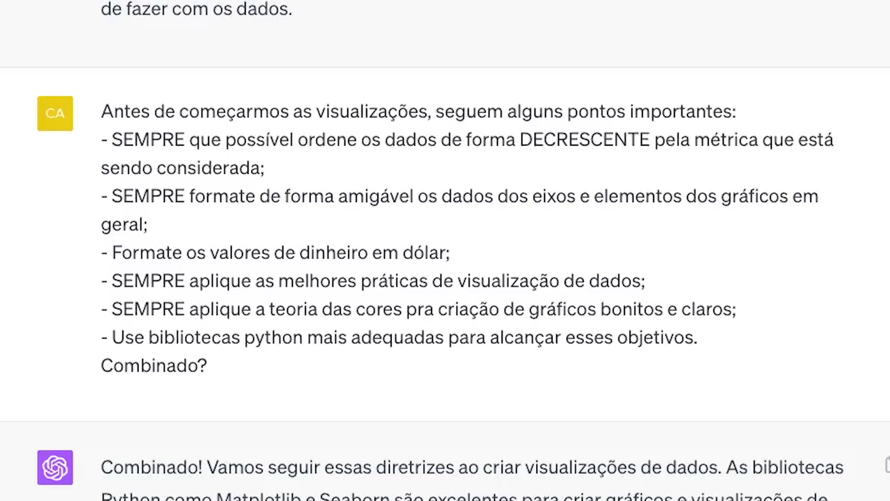
Step: Examine the visualization guidelines, the production budget histogram and the movie budget ranking chart, highlighting the mean budget figure in its explanation
{"action": "scroll", "coordinate": [445, 250], "scroll_direction": "down", "scroll_amount": 5}
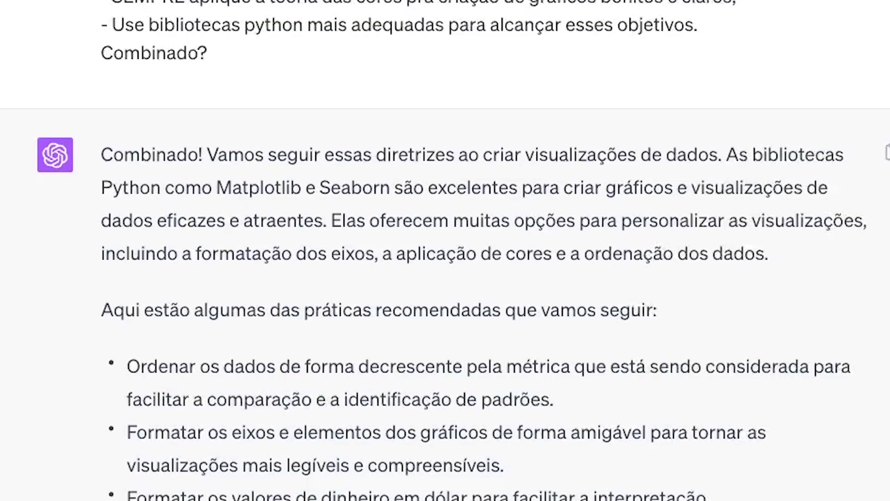
{"action": "scroll", "coordinate": [445, 251], "scroll_direction": "down", "scroll_amount": 4}
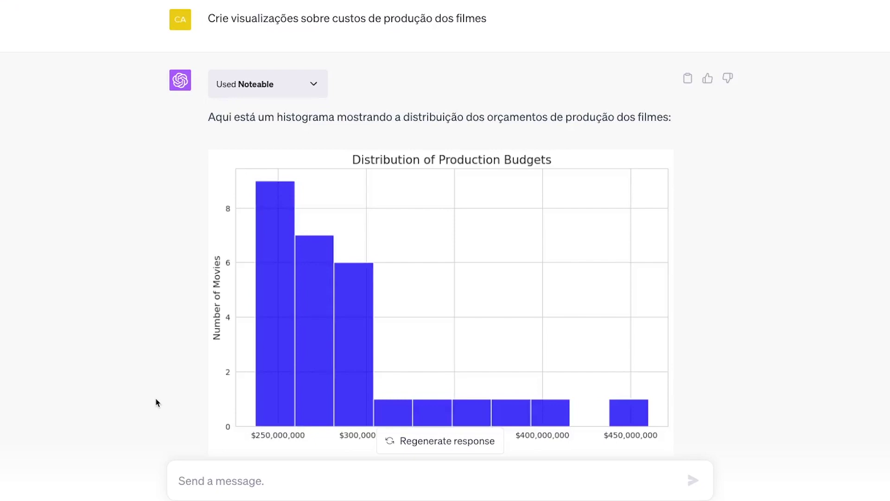
{"action": "scroll", "coordinate": [158, 402], "scroll_direction": "down", "scroll_amount": 1}
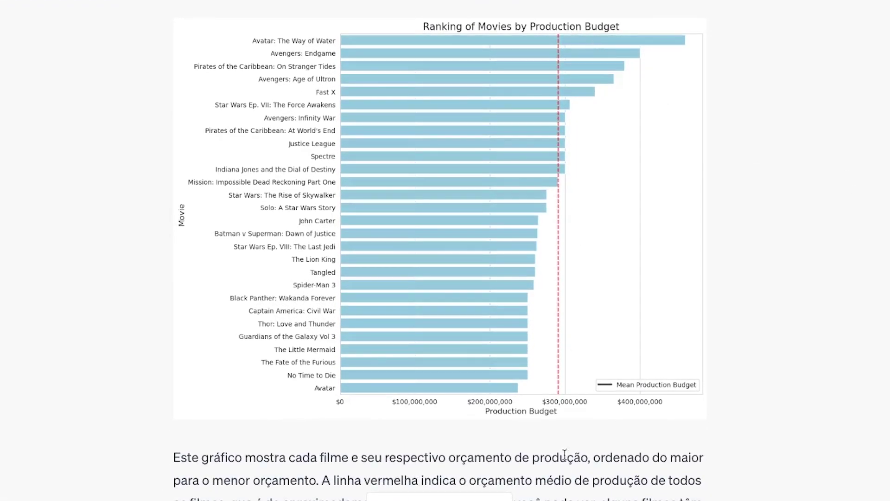
{"action": "scroll", "coordinate": [549, 467], "scroll_direction": "down", "scroll_amount": 1}
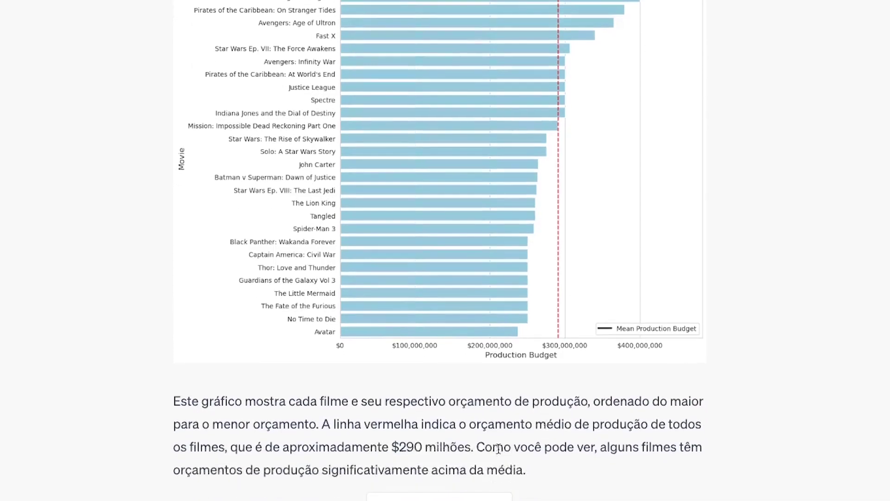
{"action": "double_click", "coordinate": [406, 444]}
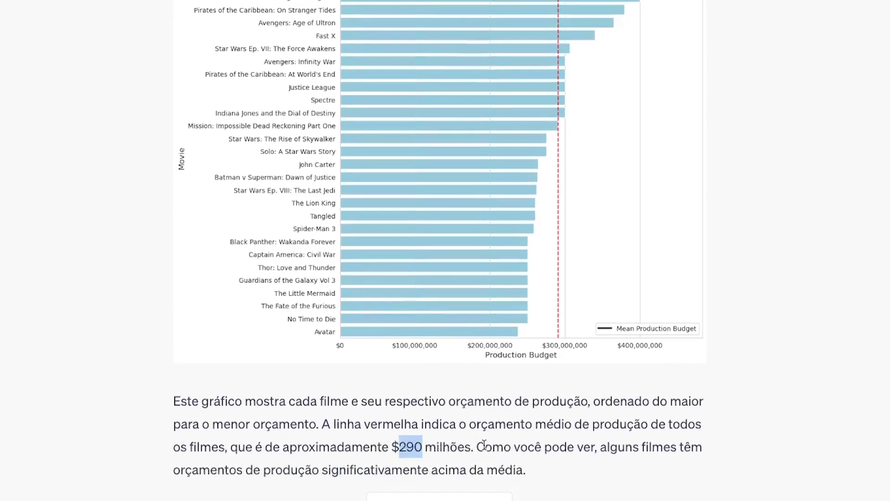
{"action": "scroll", "coordinate": [489, 438], "scroll_direction": "up", "scroll_amount": 2}
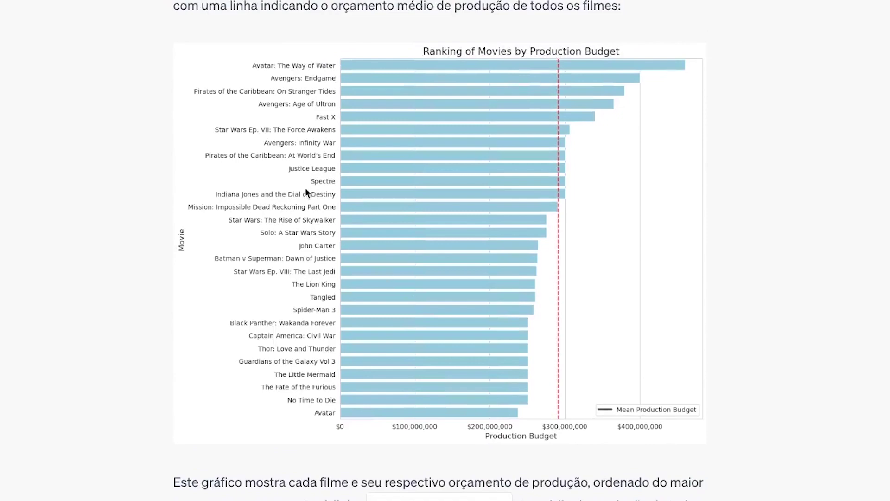